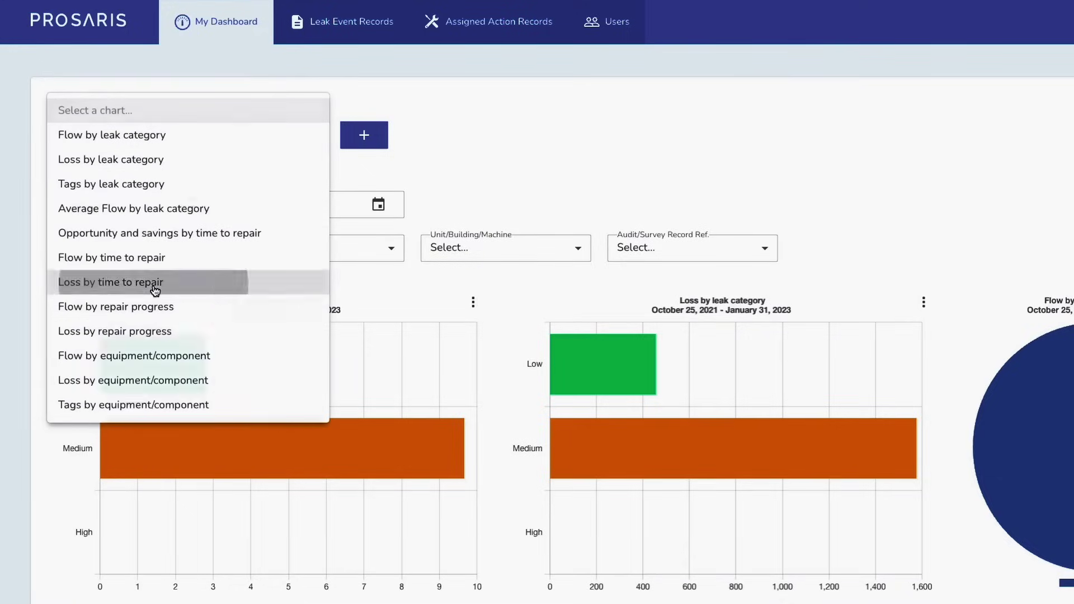
Add the 'Loss by time to repair' chart and filter the dashboard to one unit/building/machine location
{"action": "left_click", "coordinate": [156, 291]}
{"action": "left_click", "coordinate": [363, 136]}
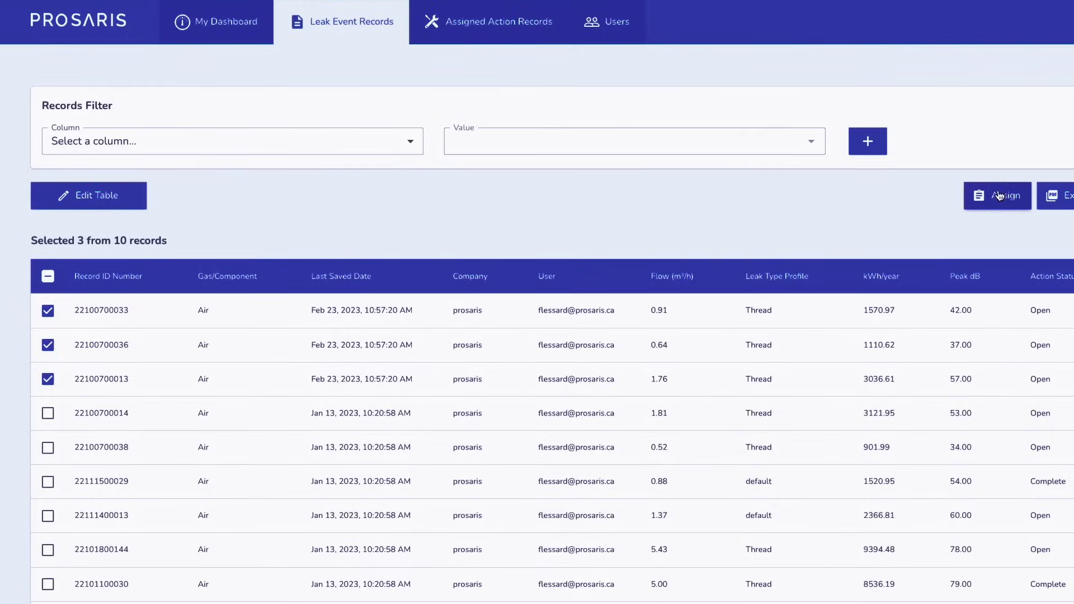
{"action": "left_click", "coordinate": [998, 195]}
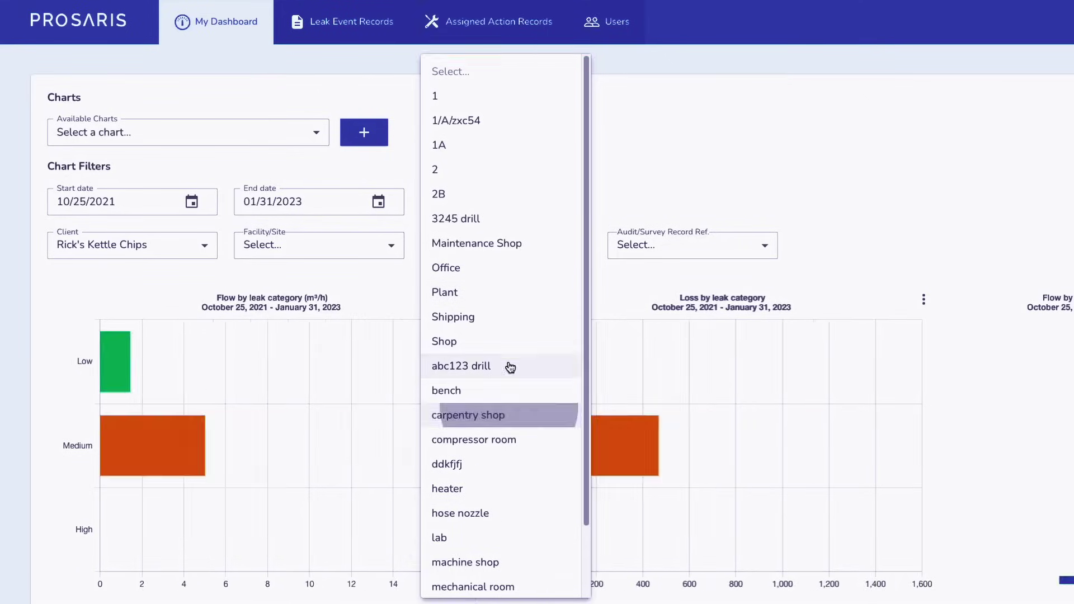
{"action": "left_click", "coordinate": [342, 283]}
{"action": "scroll", "coordinate": [342, 283], "scroll_direction": "down", "scroll_amount": 5}
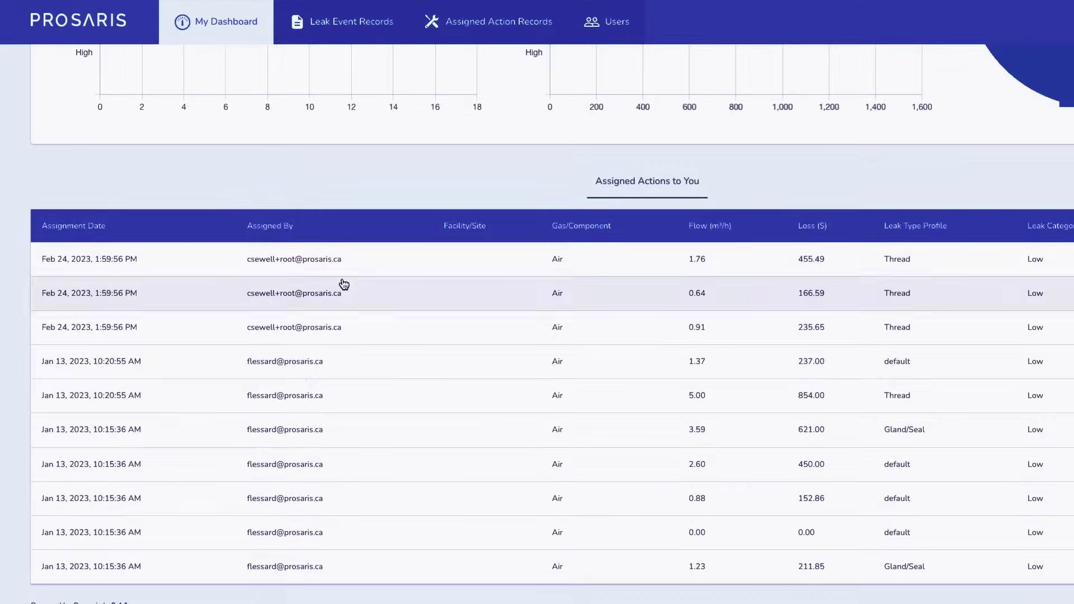